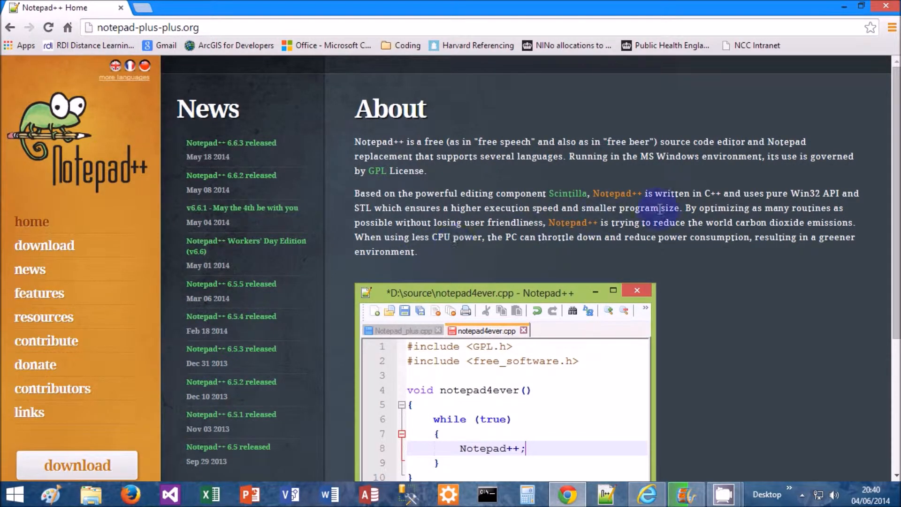
- Download the Notepad++ 6.6.3 installer from the current version's download page
scroll(737, 208, down, 4)
scroll(741, 216, up, 2)
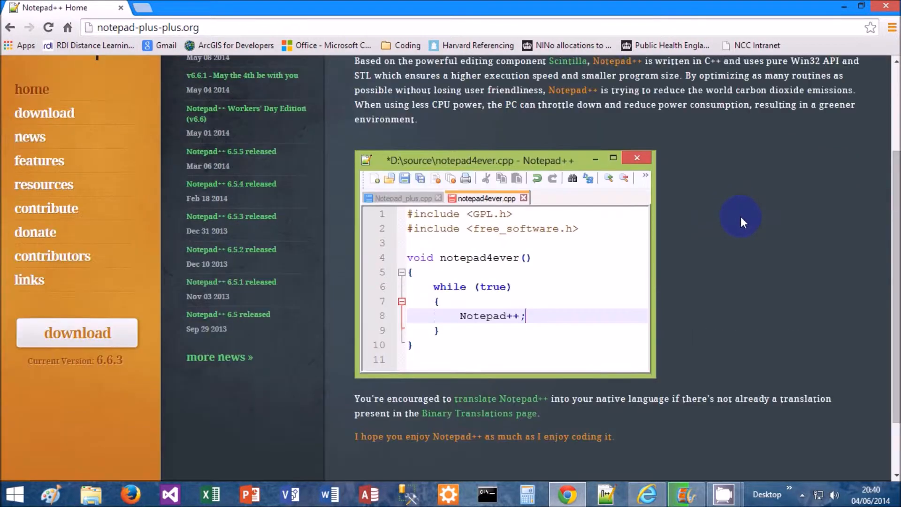
scroll(743, 218, up, 2)
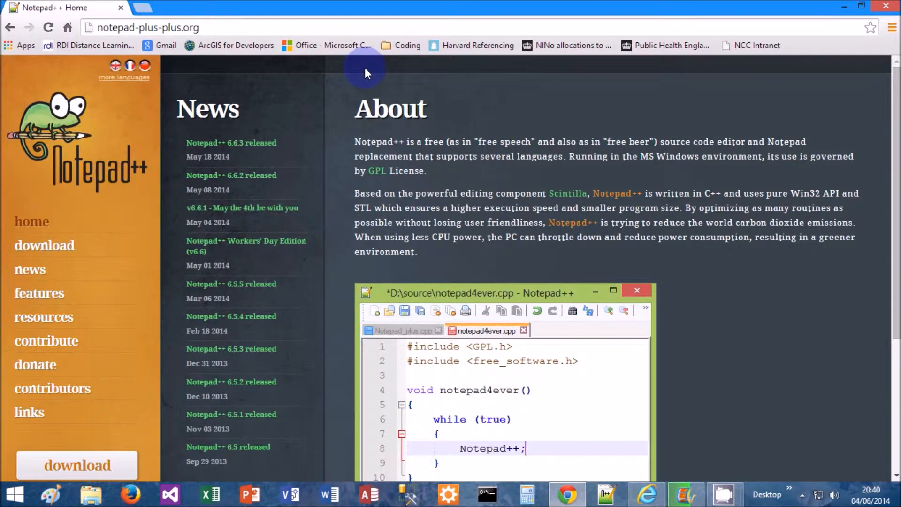
scroll(402, 91, down, 3)
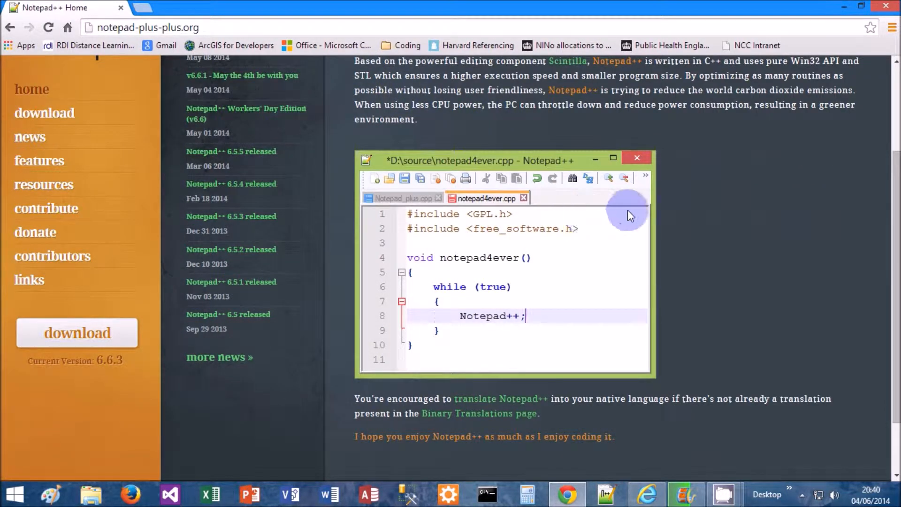
click(73, 324)
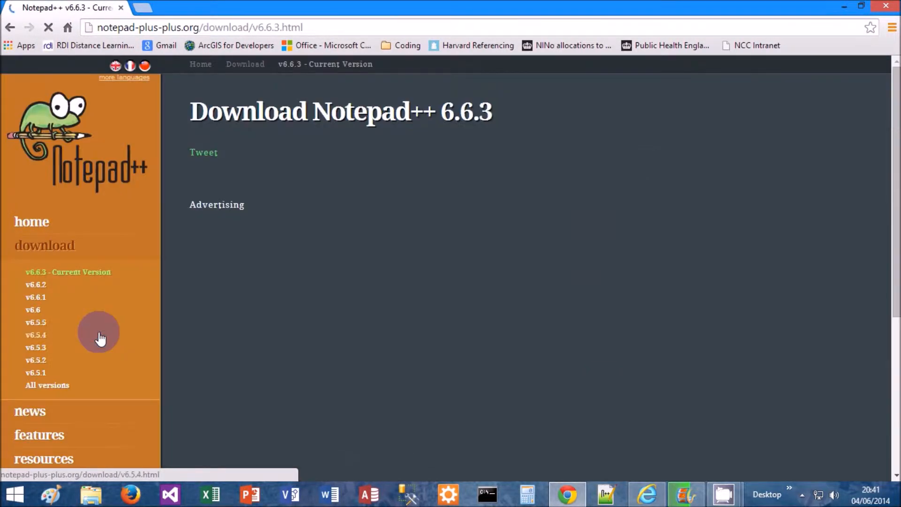
scroll(577, 308, down, 3)
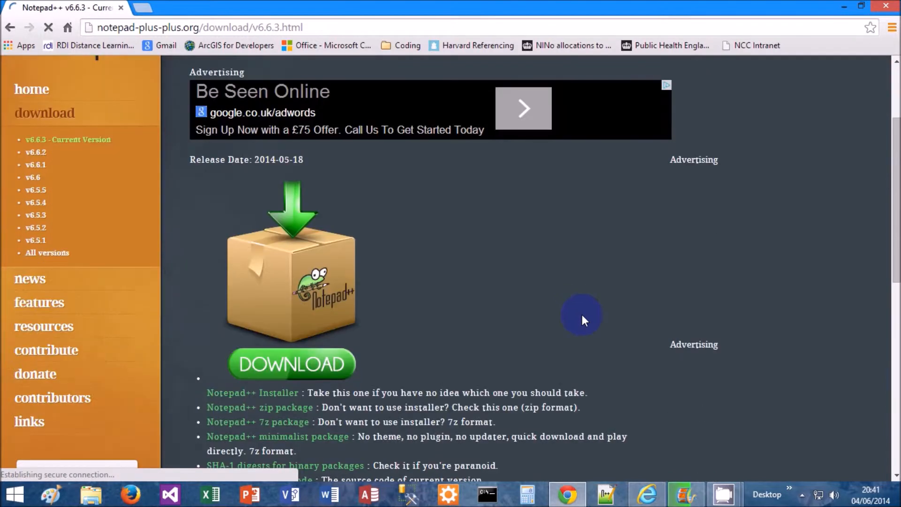
scroll(580, 322, down, 2)
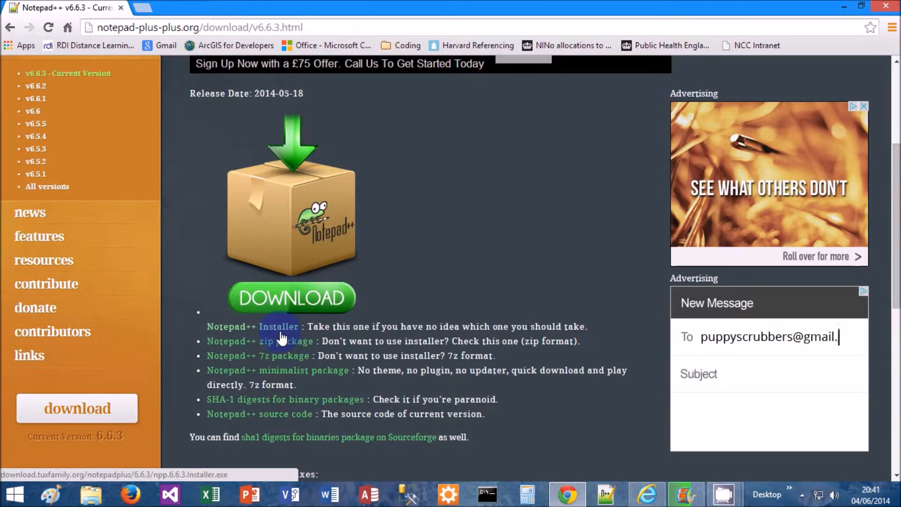
click(277, 331)
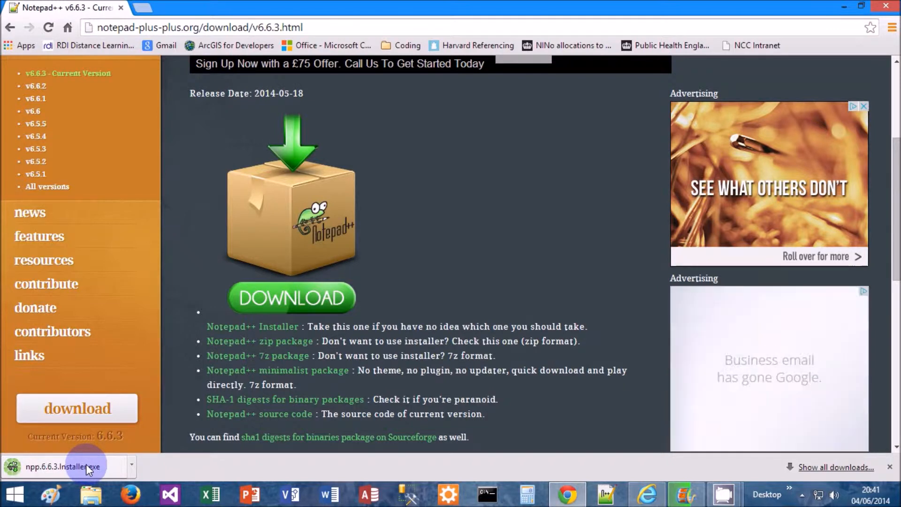
- Run npp.6.6.3.Installer.exe, allow it to make changes to the computer, and set the installer language to English
click(86, 467)
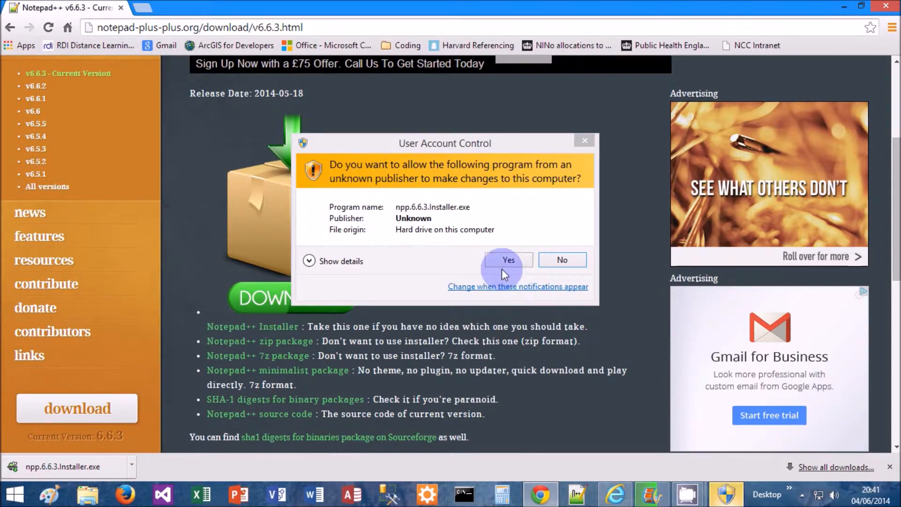
click(510, 260)
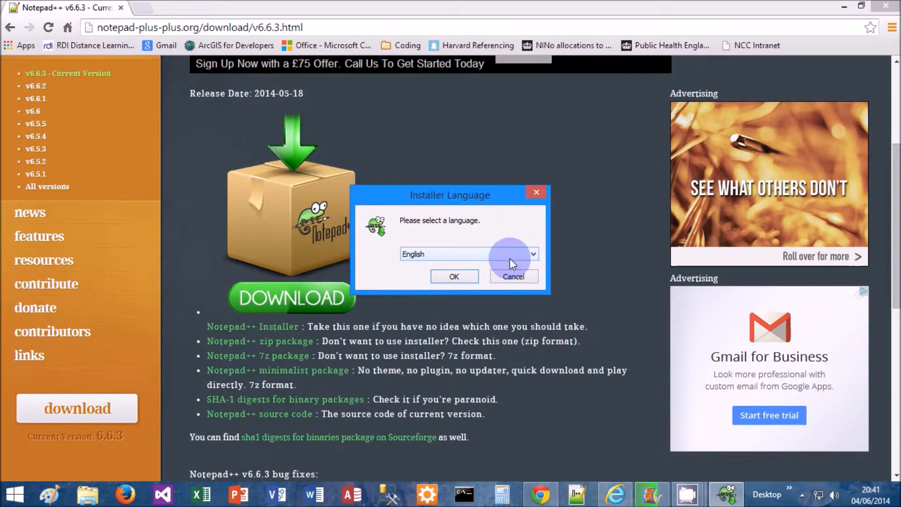
drag(474, 196, 467, 139)
click(458, 195)
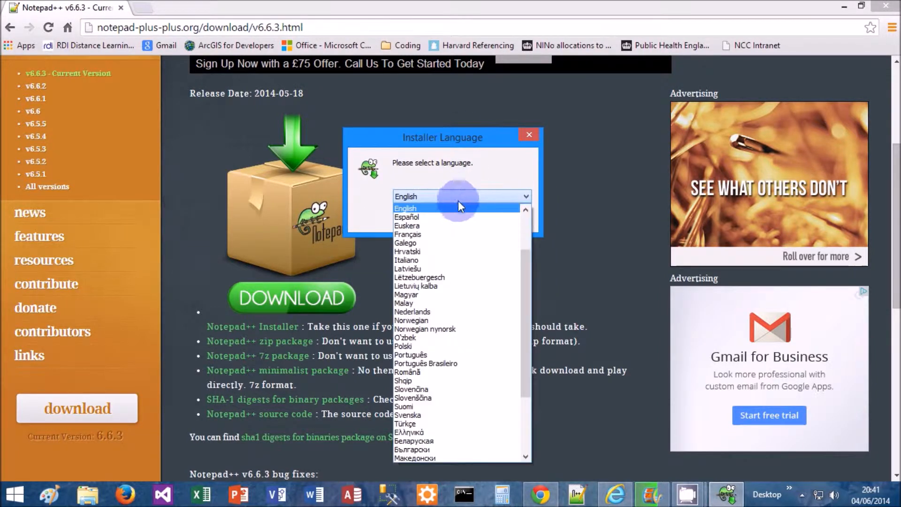
click(455, 208)
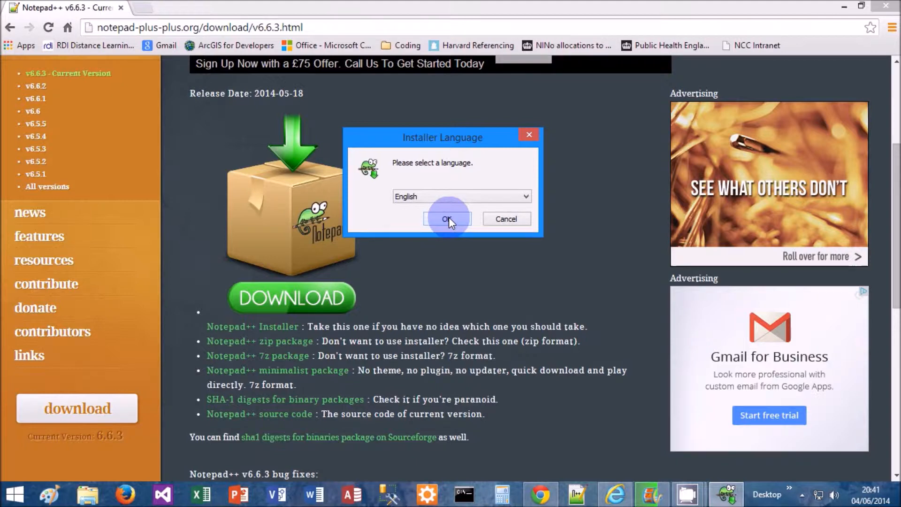
click(448, 218)
- Accept the Notepad++ license agreement and keep C:\Program Files (x86)\Notepad++\ as the destination folder
drag(447, 118, 425, 90)
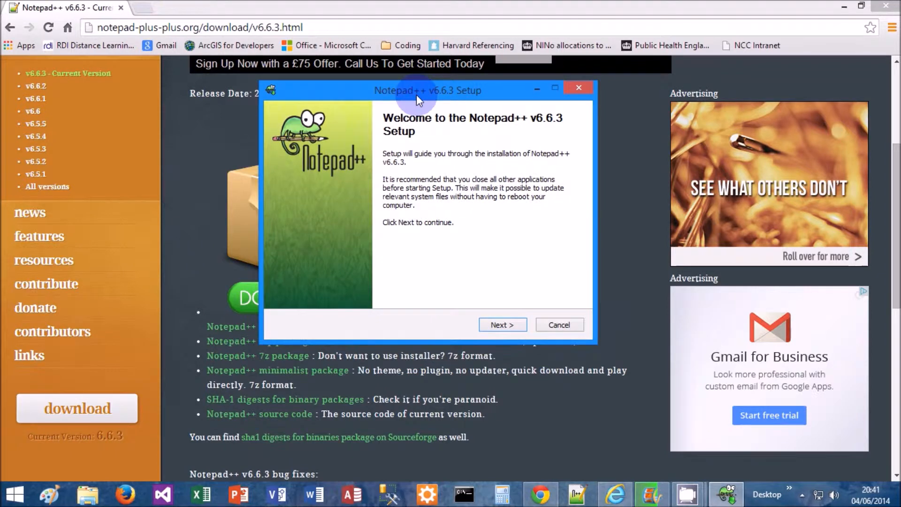
click(502, 325)
drag(570, 182, 572, 277)
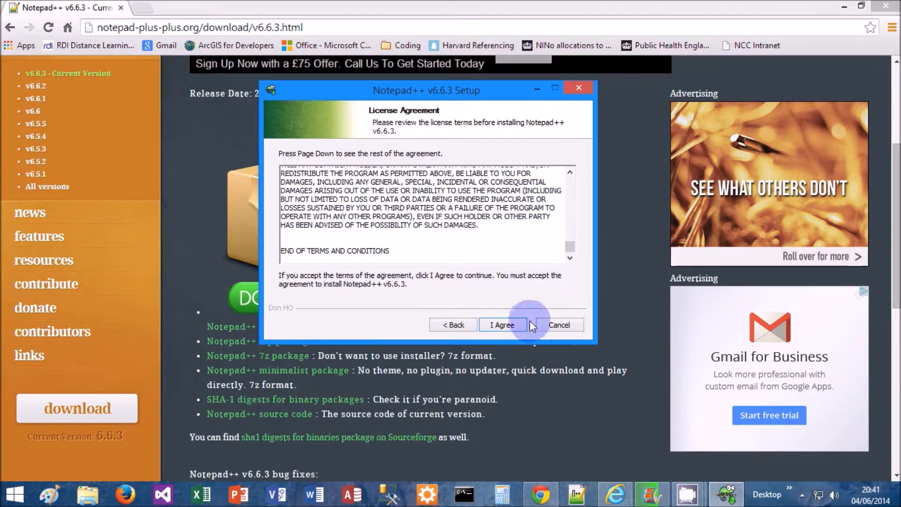
click(502, 324)
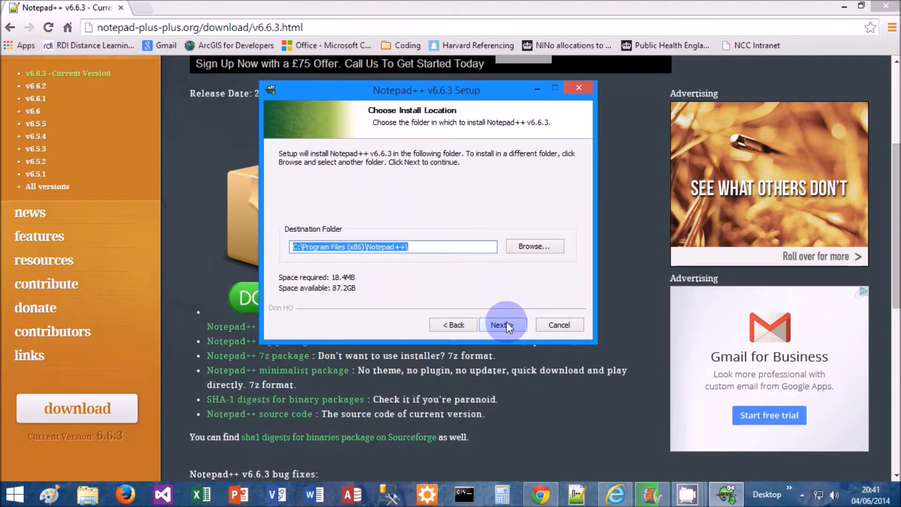
click(506, 324)
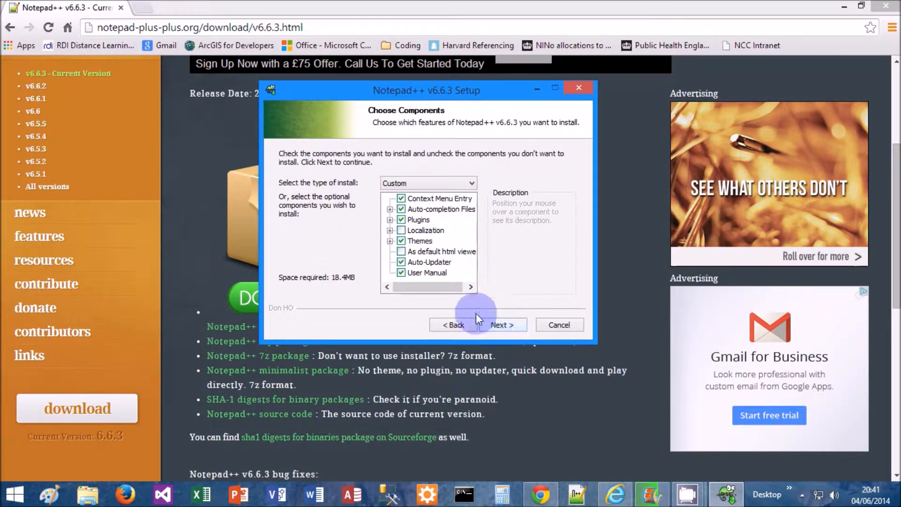
- Add the Localization component to the custom install and install Notepad++ without any of the extra options
click(407, 252)
click(402, 229)
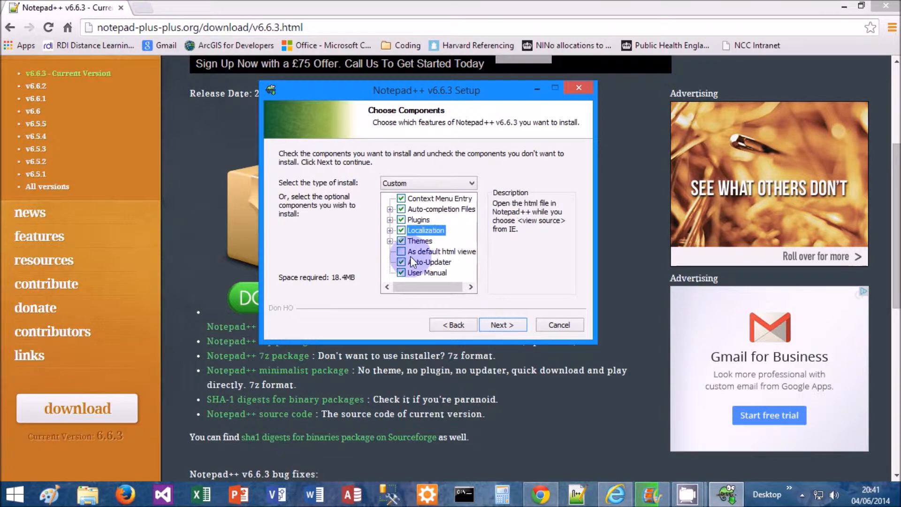
click(505, 324)
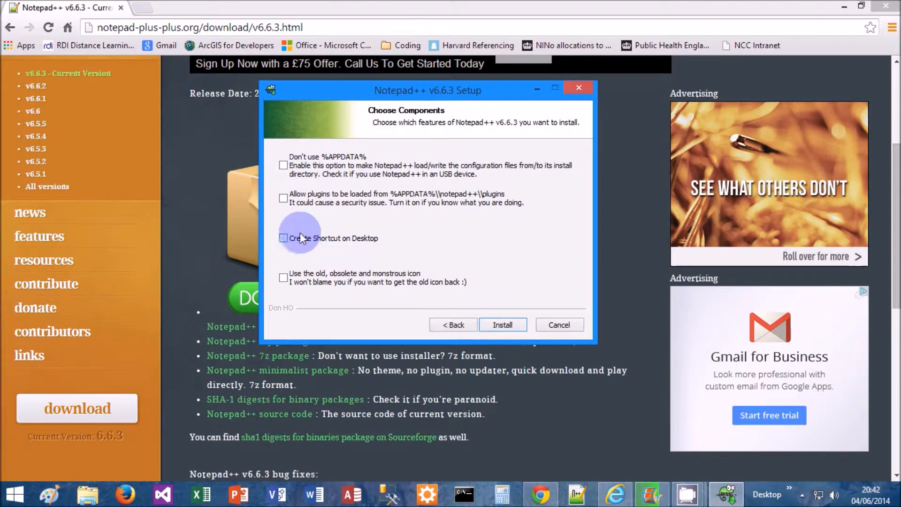
click(498, 323)
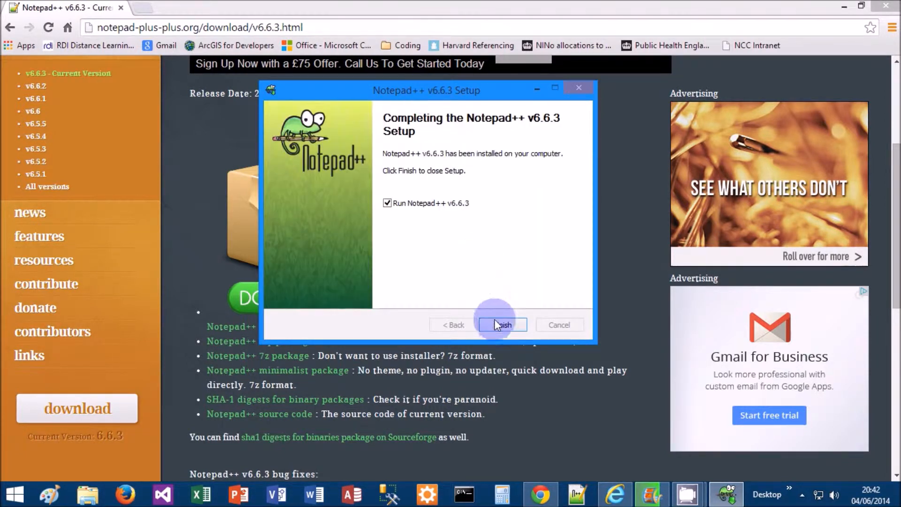
- Finish setup with Notepad++ v6.6.3 set to run, and create a new blank file in Notepad++
click(502, 325)
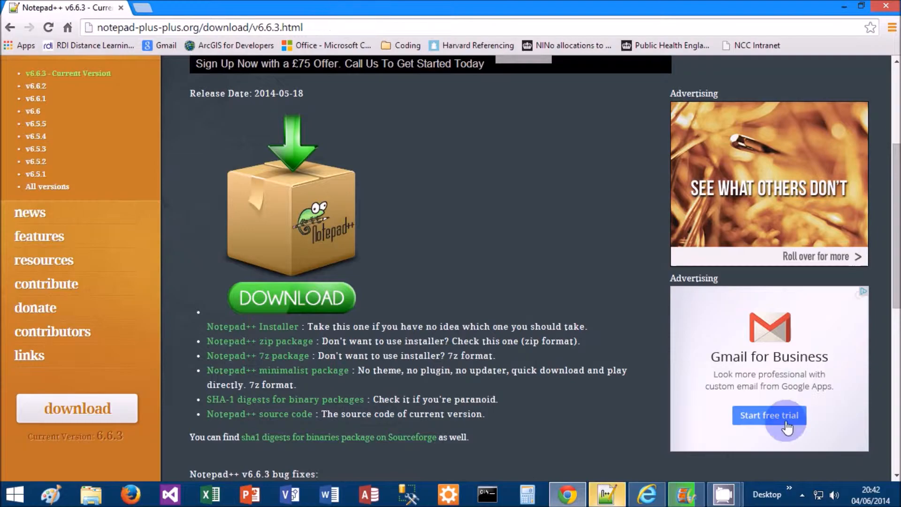
click(607, 494)
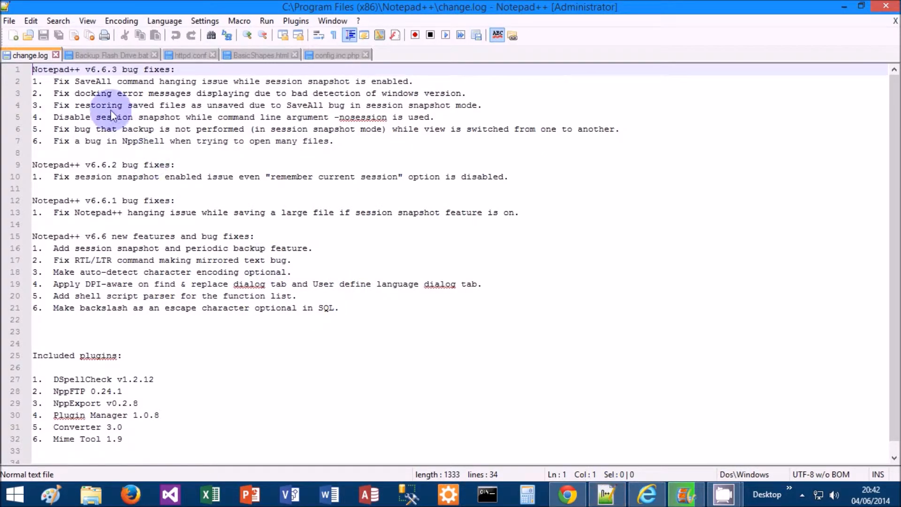
click(13, 35)
- Close config.inc.php, BasicShapes.html, httpd.conf, Backup Flash Drive.bat and change.log, keeping only the new blank file open
click(348, 55)
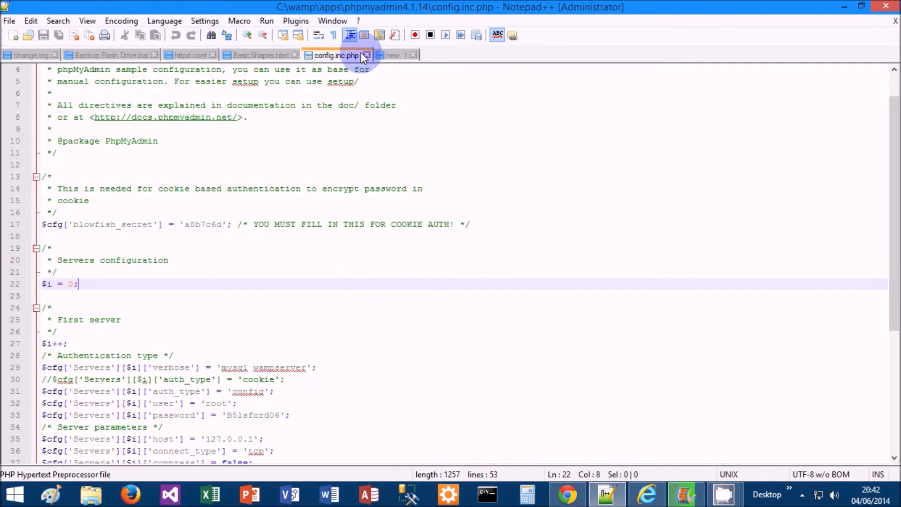
click(365, 55)
click(289, 56)
click(297, 55)
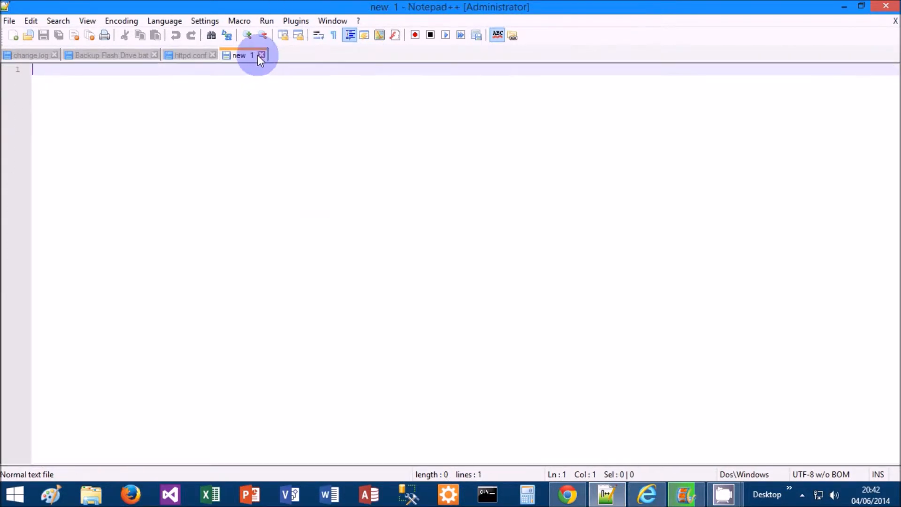
click(185, 55)
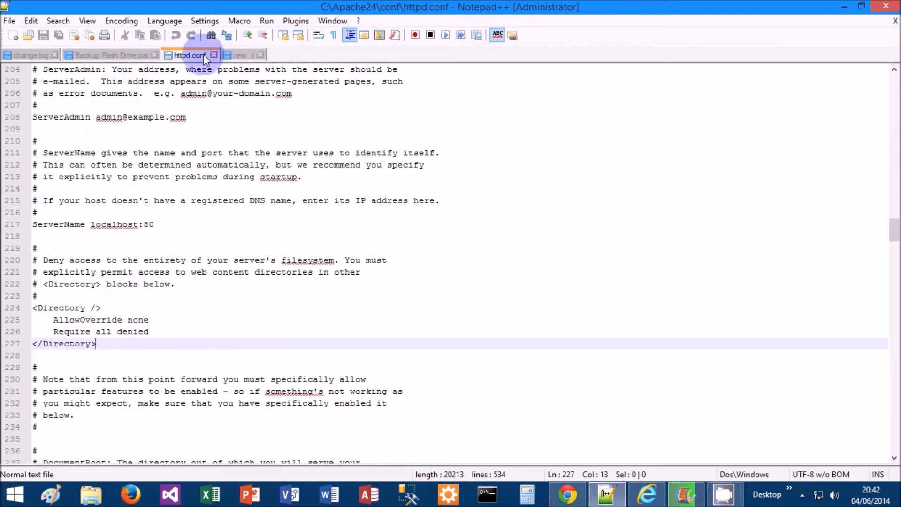
click(214, 55)
click(156, 54)
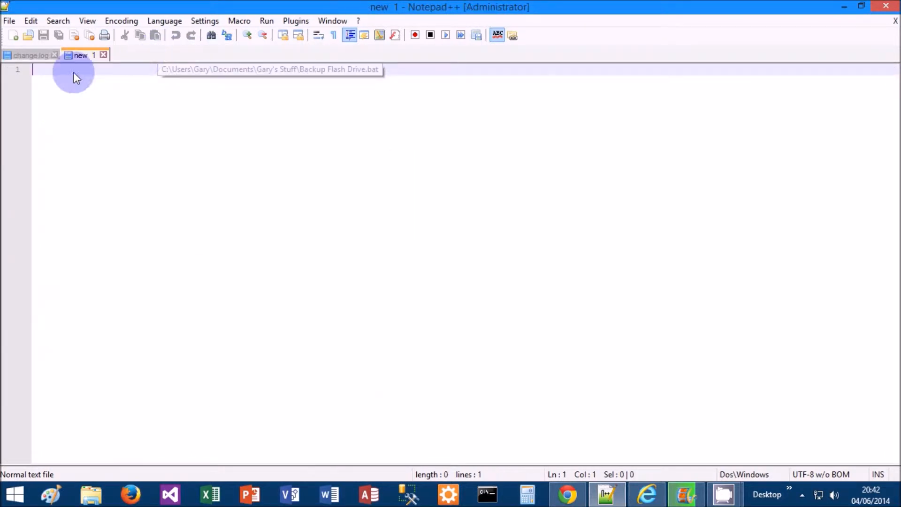
click(54, 55)
- Set the new file's language to HTML
click(118, 23)
mouse_move(164, 21)
mouse_move(184, 65)
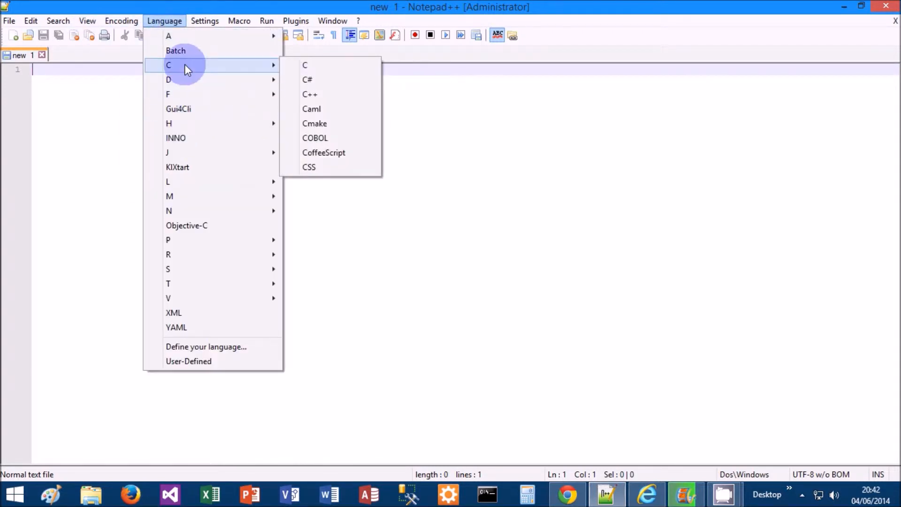
mouse_move(270, 94)
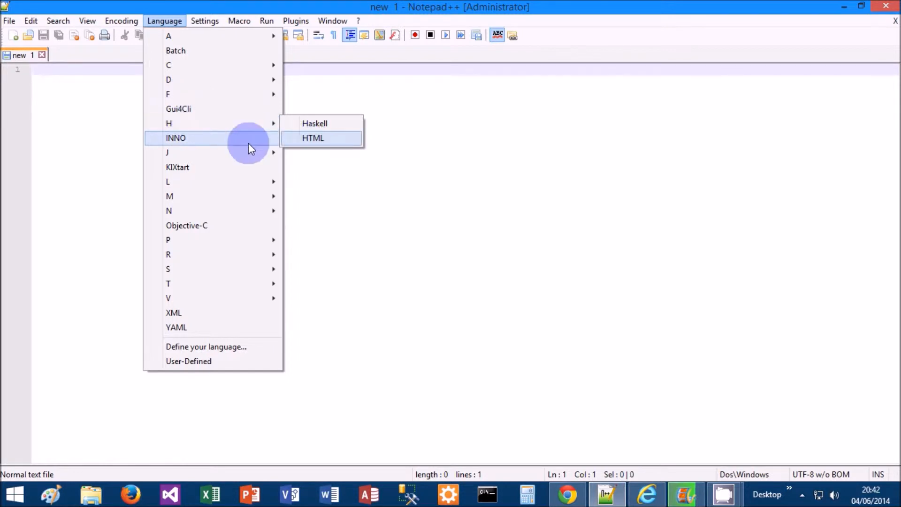
mouse_move(257, 158)
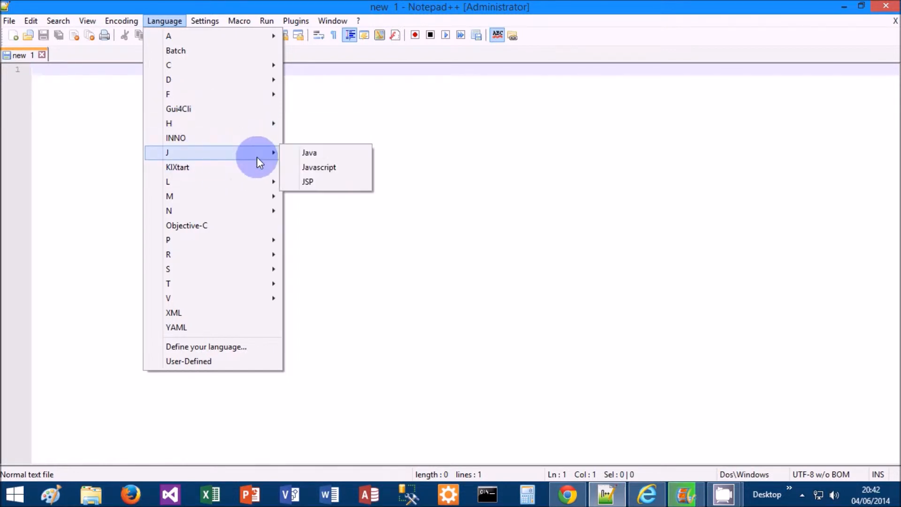
mouse_move(230, 199)
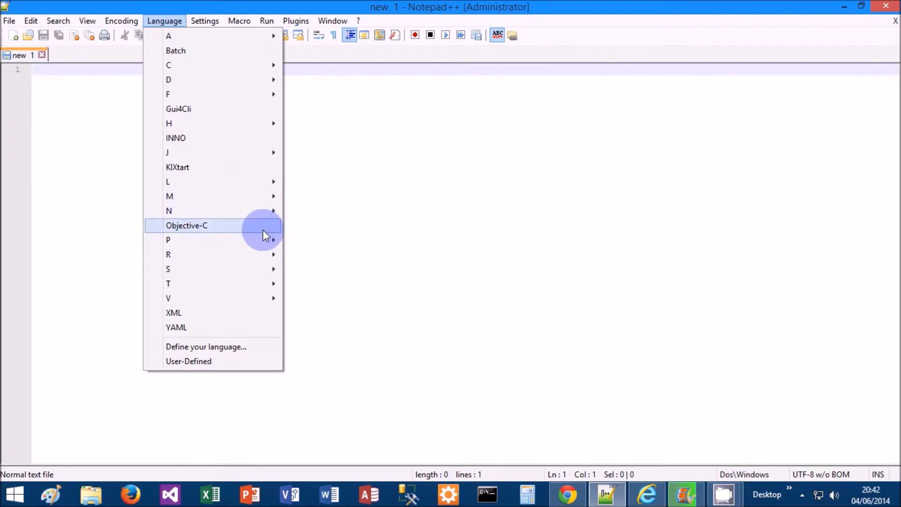
mouse_move(258, 300)
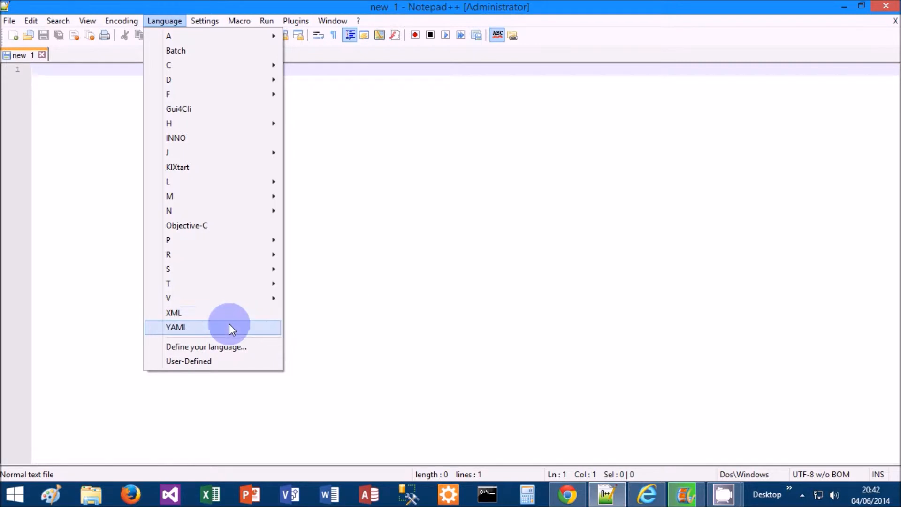
mouse_move(248, 268)
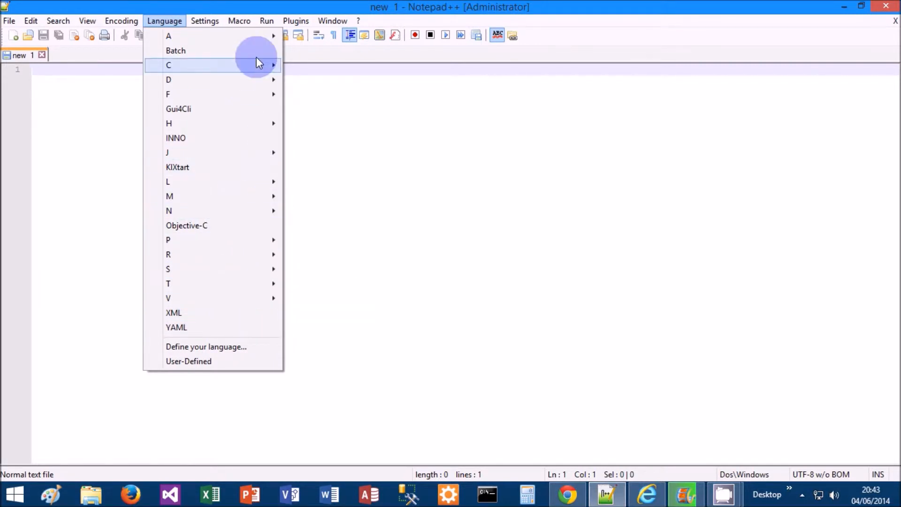
mouse_move(244, 38)
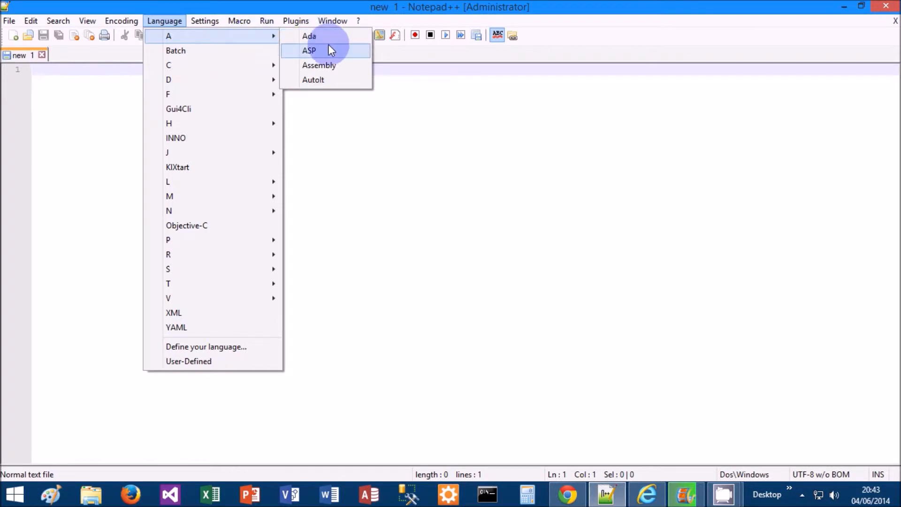
mouse_move(200, 123)
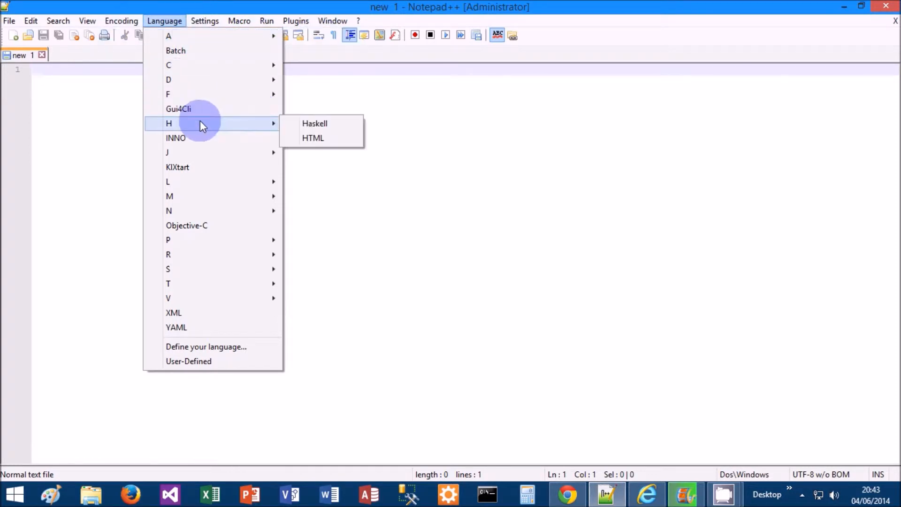
click(324, 138)
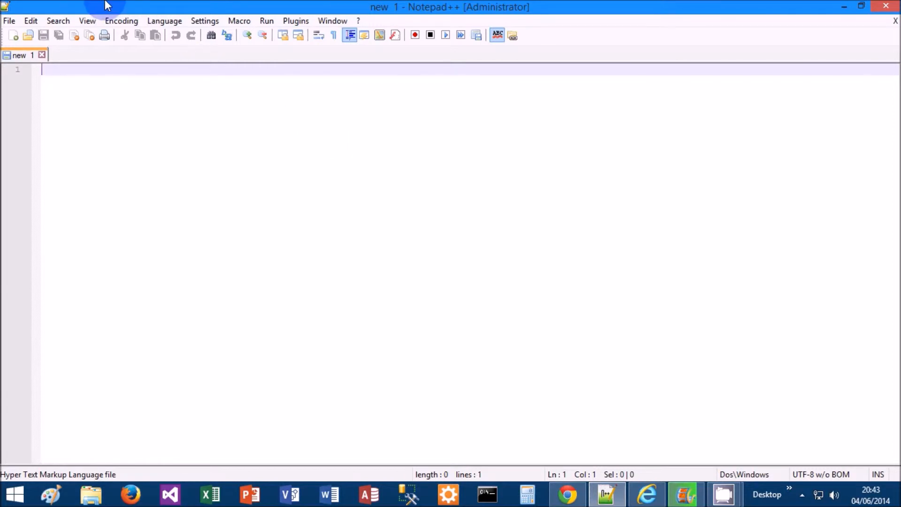
- Start saving the new file under a new name and browse to the Documents library as the location
click(10, 21)
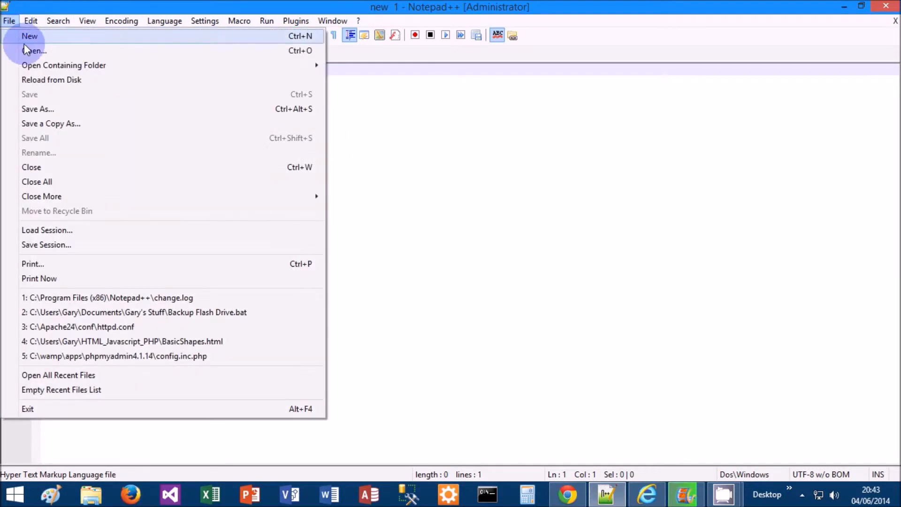
click(57, 109)
click(408, 147)
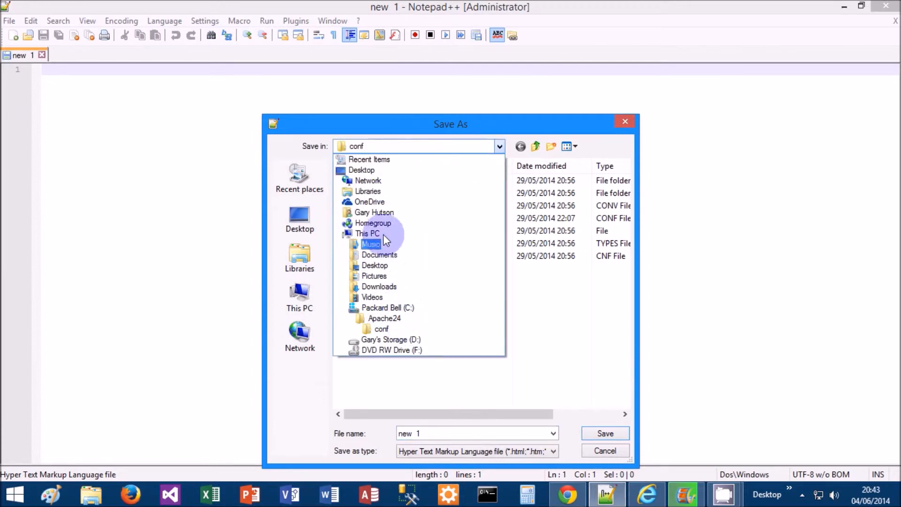
click(368, 213)
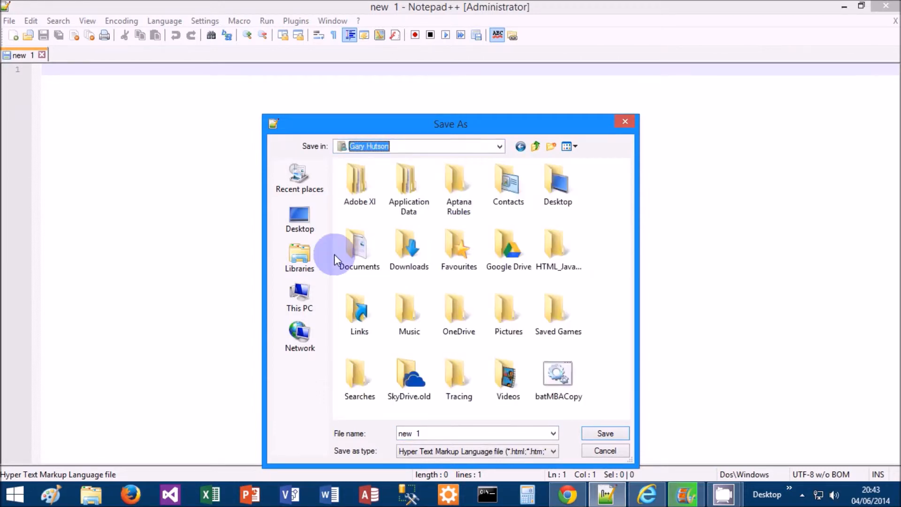
click(289, 247)
double_click(359, 177)
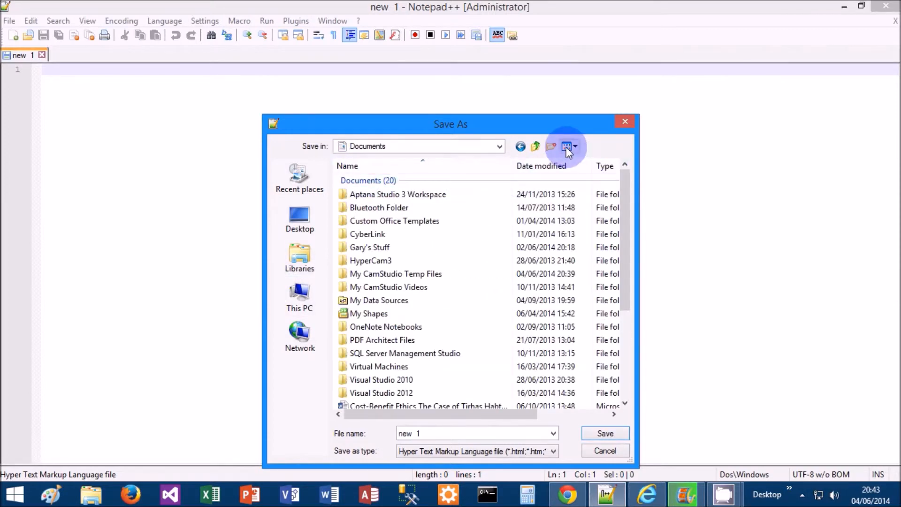
- Create a folder named HTML Tutorials in Documents and open it as the save location
click(548, 148)
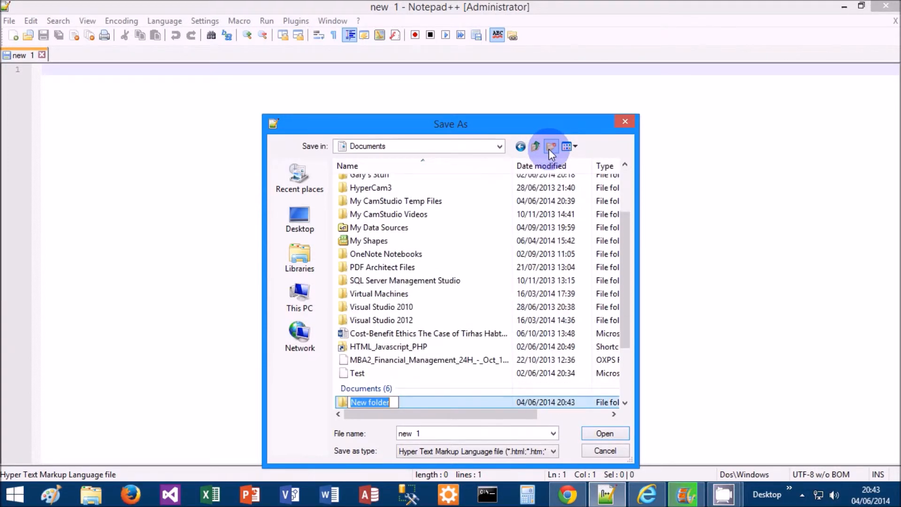
text(HTML)
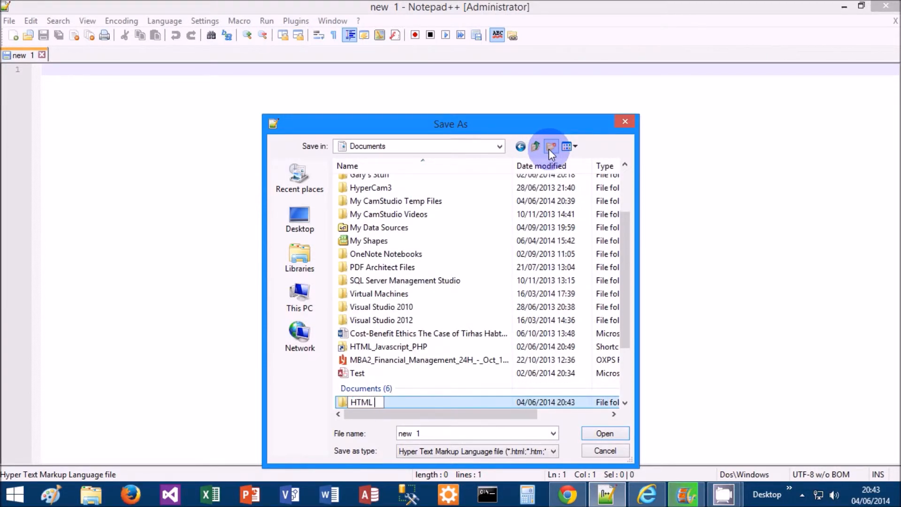
text( Tutorials)
key(Return)
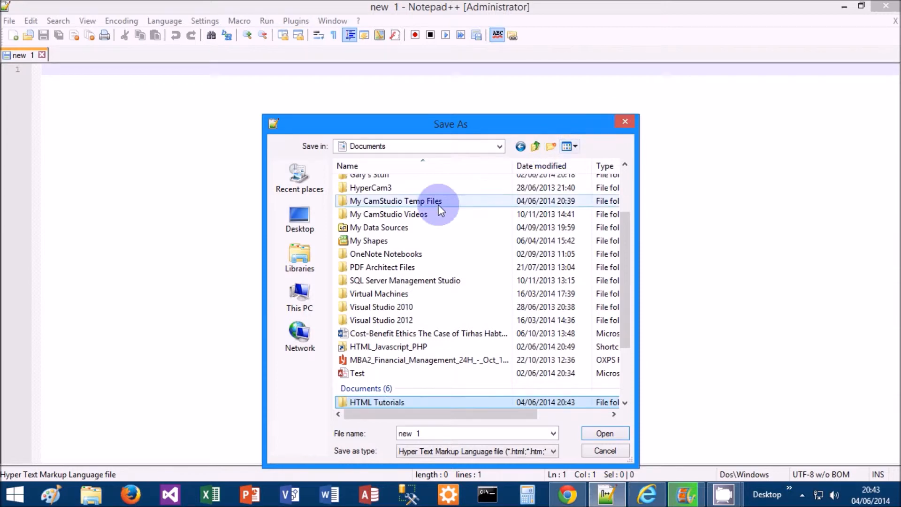
double_click(371, 401)
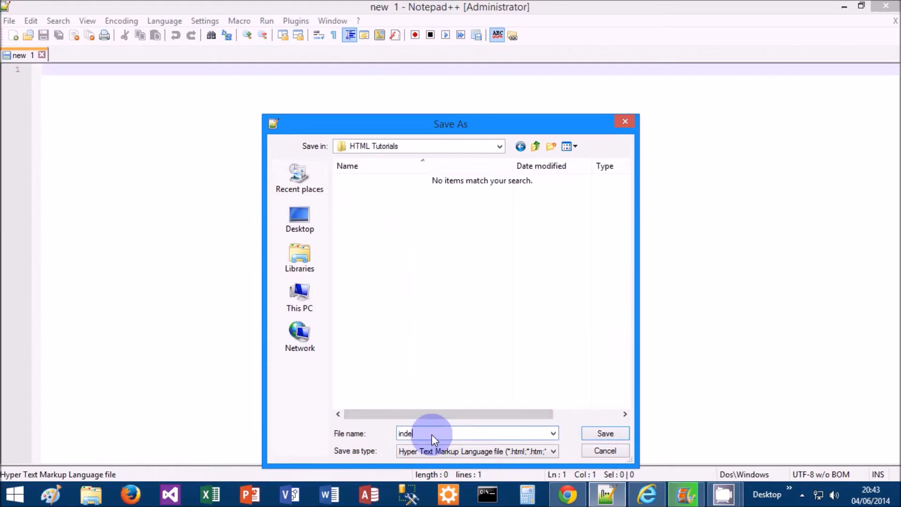
- Name the file template and save it as an HTML file in the HTML Tutorials folder
key(BackSpace)
key(BackSpace)
key(BackSpace)
key(BackSpace)
key(BackSpace)
text(firstpa)
key(BackSpace)
key(BackSpace)
key(BackSpace)
key(BackSpace)
key(BackSpace)
key(BackSpace)
text(te)
key(Return)
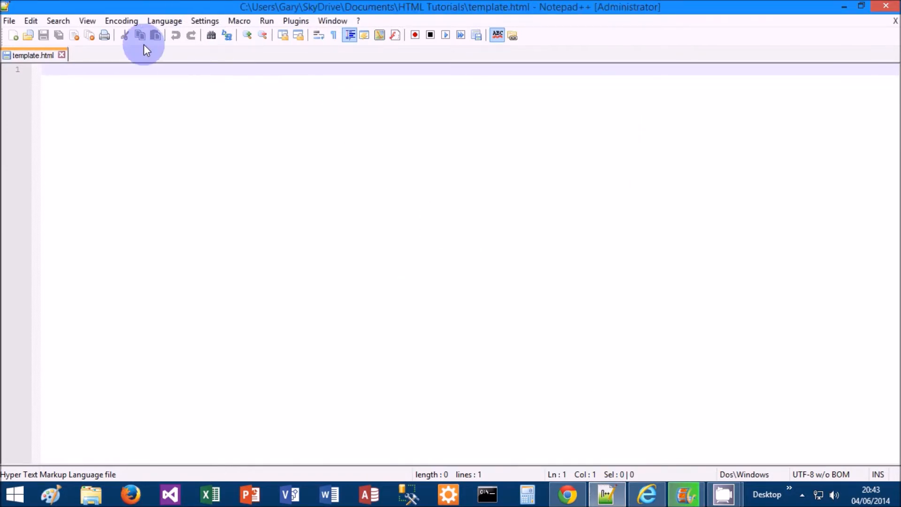
- Write an opening <Head> tag and a closing </Head> tag on separate lines in template.html
text(<He)
text(ads)
key(BackSpace)
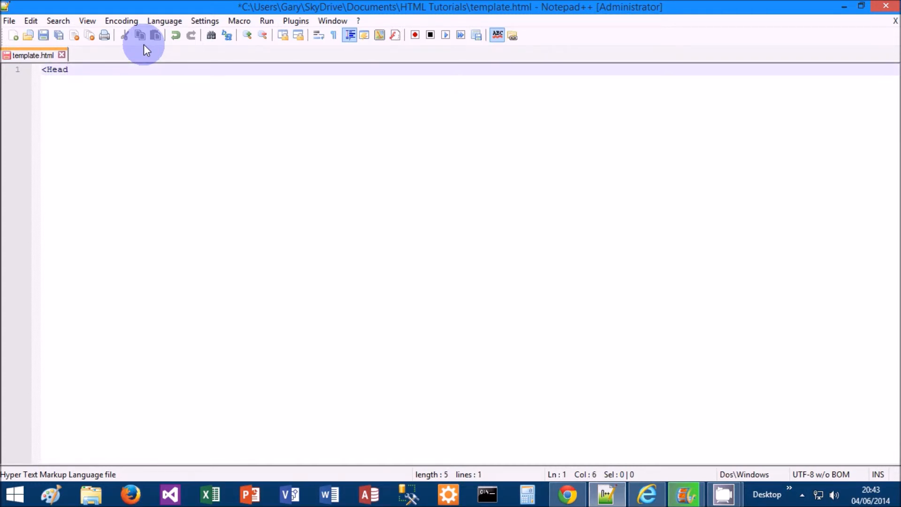
text(?)
key(BackSpace)
text(>)
key(Return)
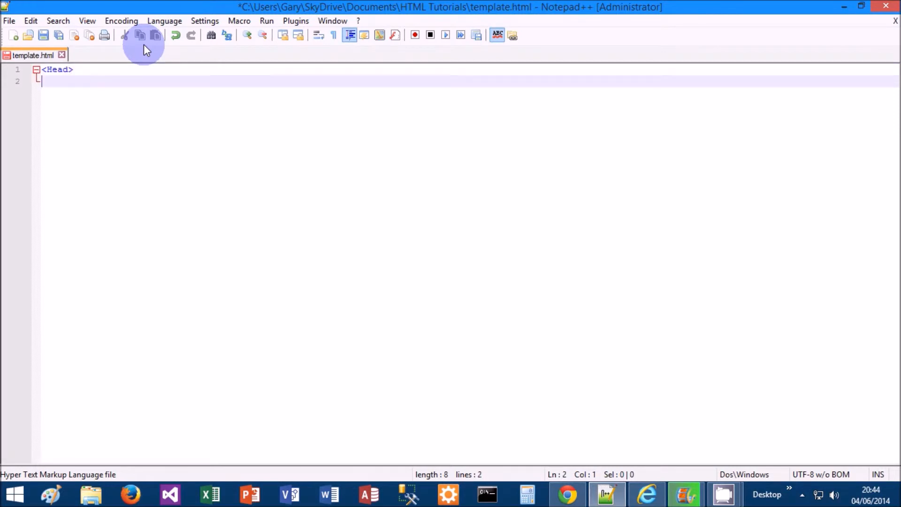
text(<)
key(BackSpace)
text(</Heaf)
key(BackSpace)
text(d>)
- Insert an empty line between the Head tags and two empty lines above the opening tag
key(Up)
key(Return)
key(Up)
key(Return)
key(Return)
key(Up)
key(Up)
text(B)
key(BackSpace)
- Leave a blank line below </Head> and add <body> and </body> tags with an empty line between them
key(Down)
key(Down)
key(Down)
key(Down)
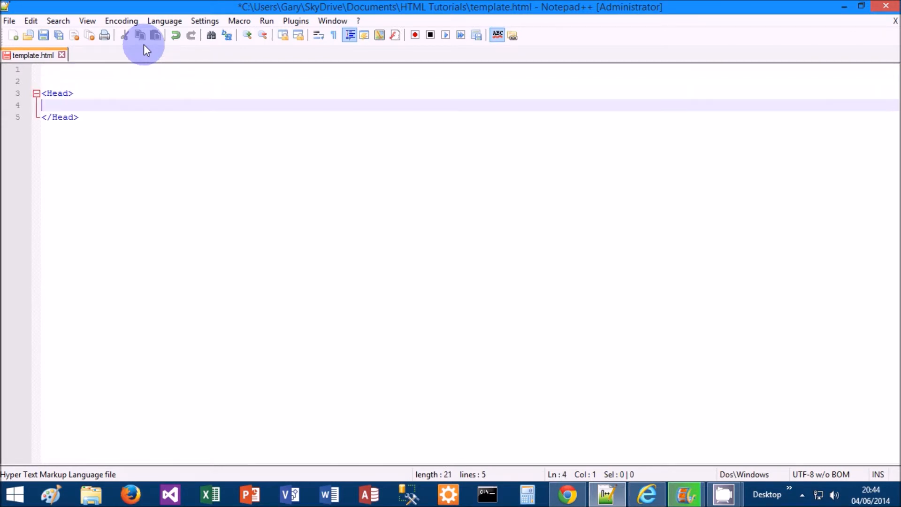
key(End)
key(Return)
key(Return)
text(B)
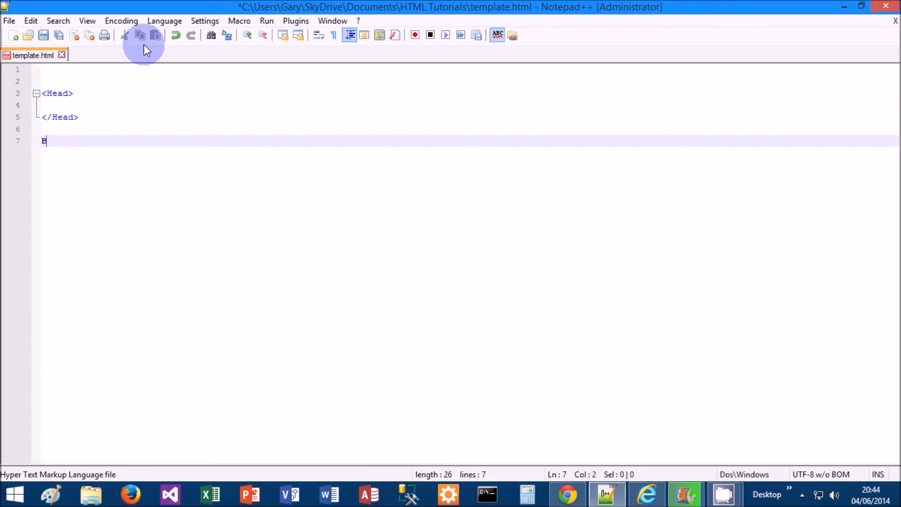
key(BackSpace)
text(<body>)
key(Return)
text(</b)
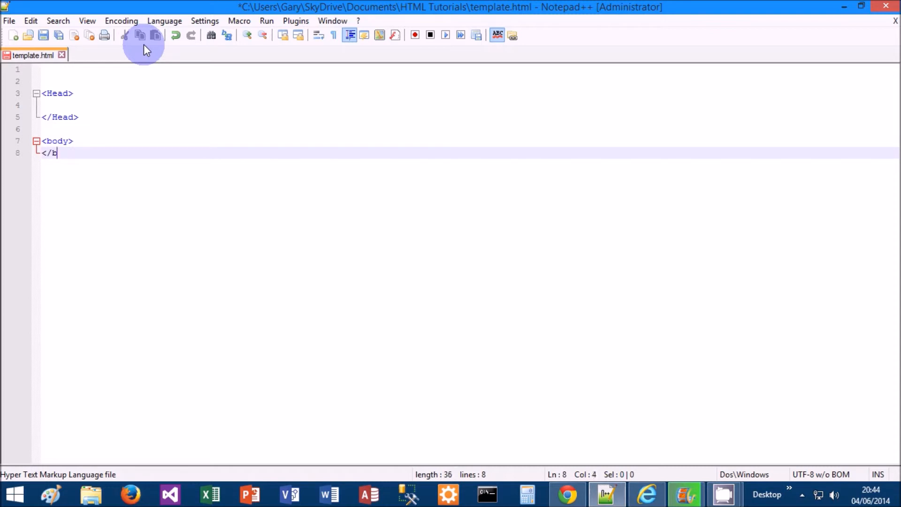
text(ody>)
key(Return)
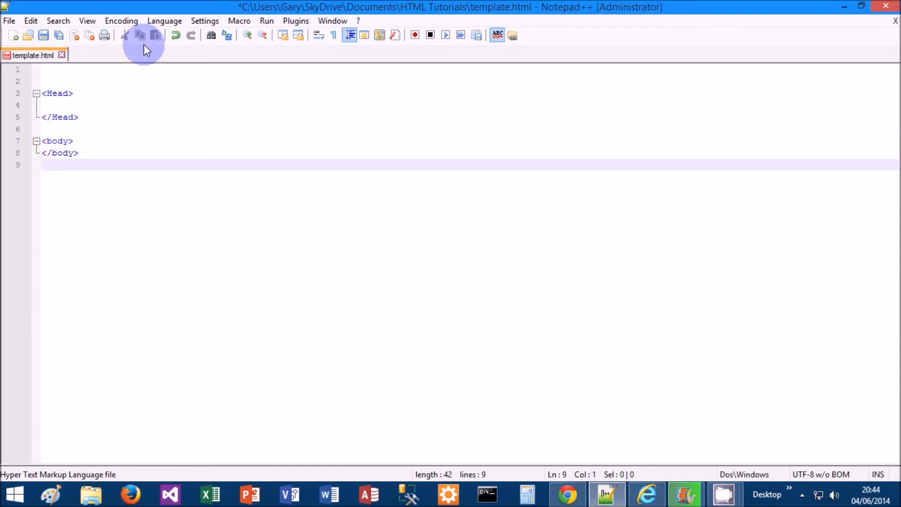
click(86, 141)
key(Return)
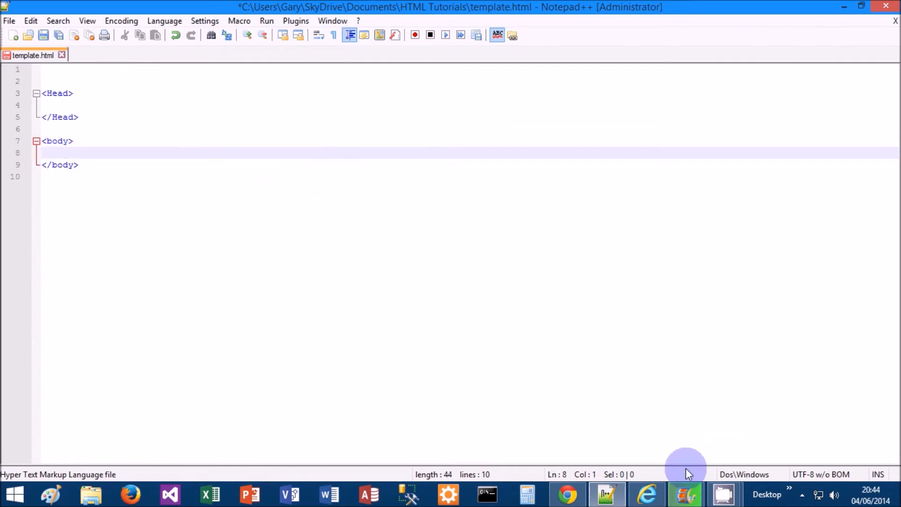
click(307, 245)
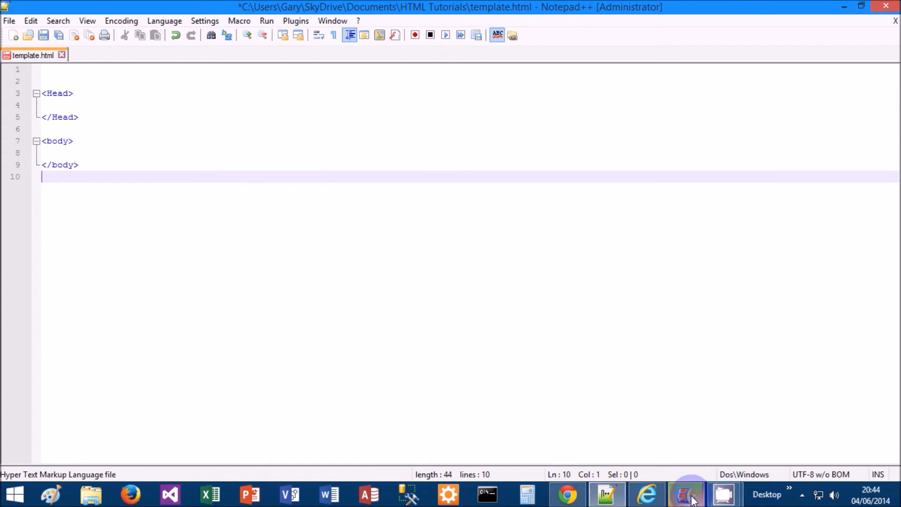
mouse_move(732, 499)
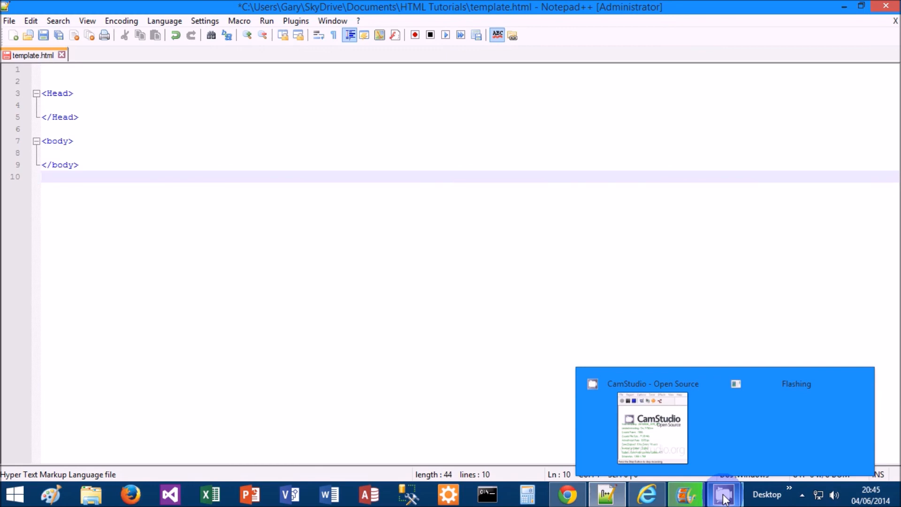
mouse_move(672, 400)
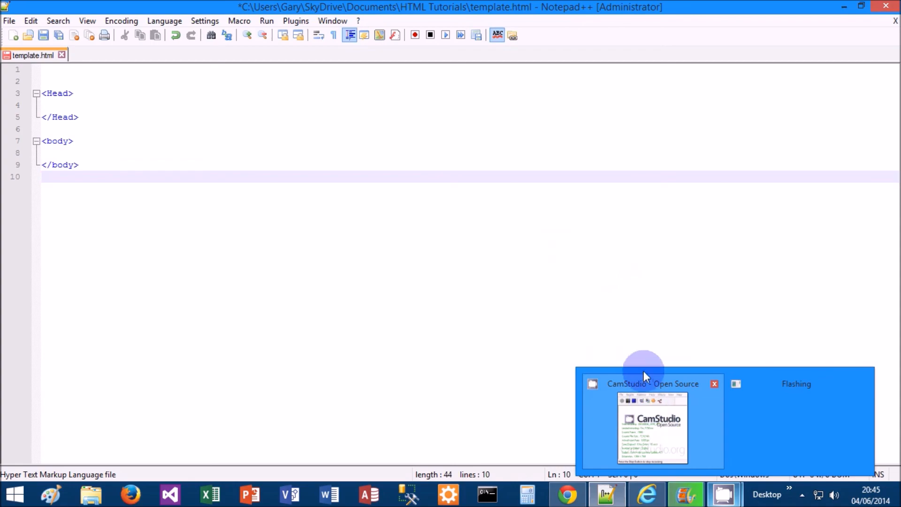
click(649, 397)
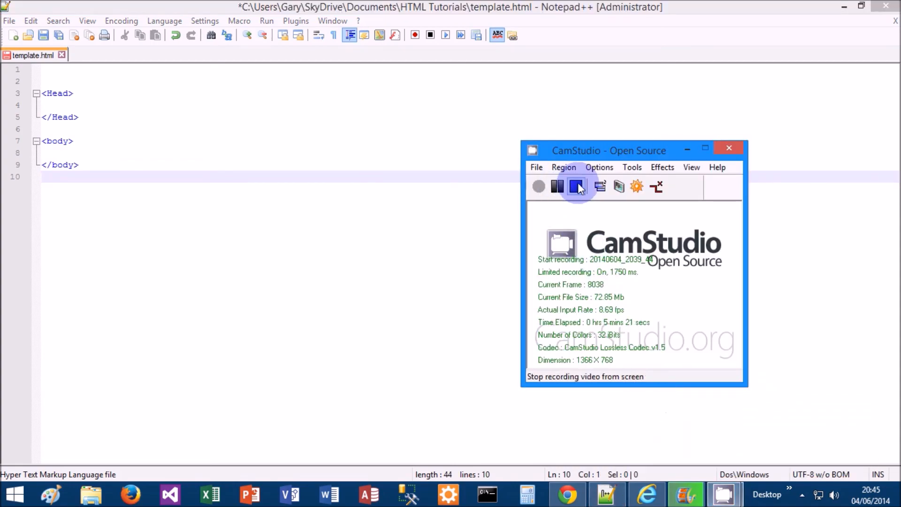